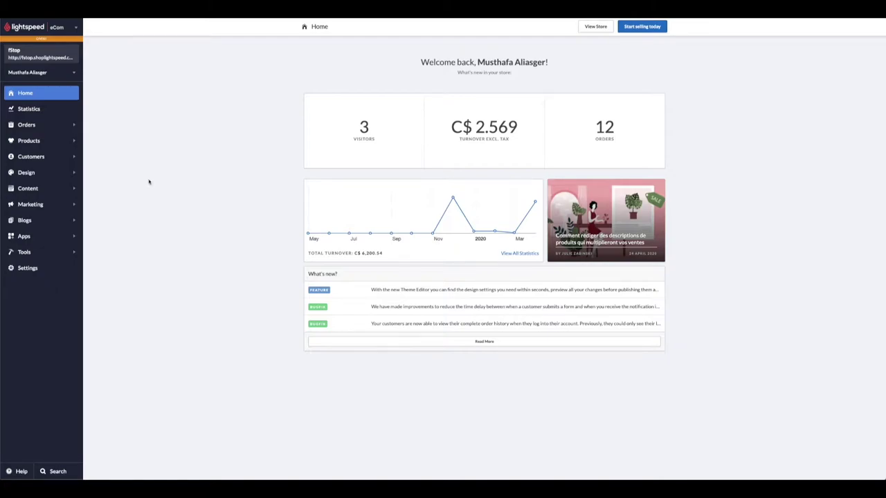
Open completed order ORD00043 from the Orders list
left_click(70, 126)
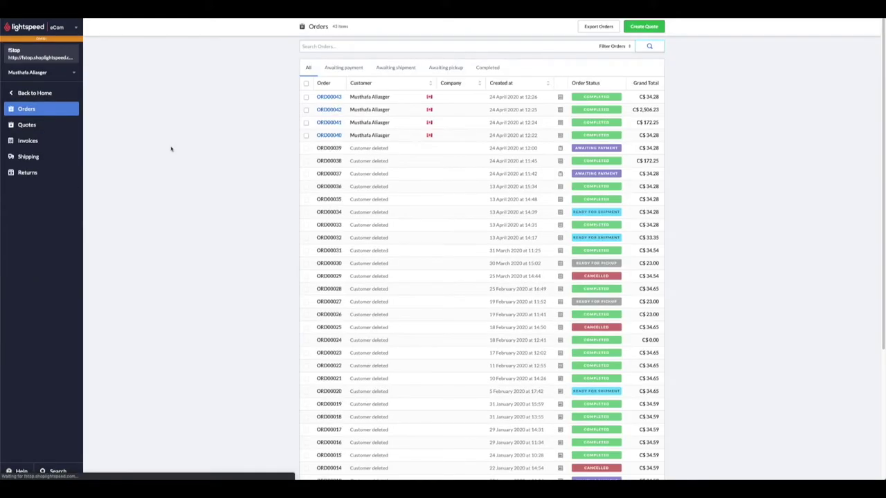
scroll(178, 153, "down", 2)
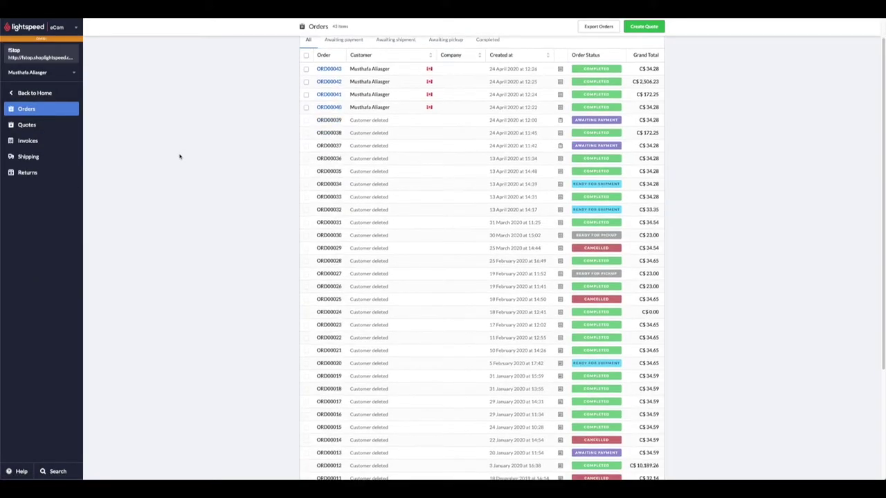
scroll(181, 156, "up", 2)
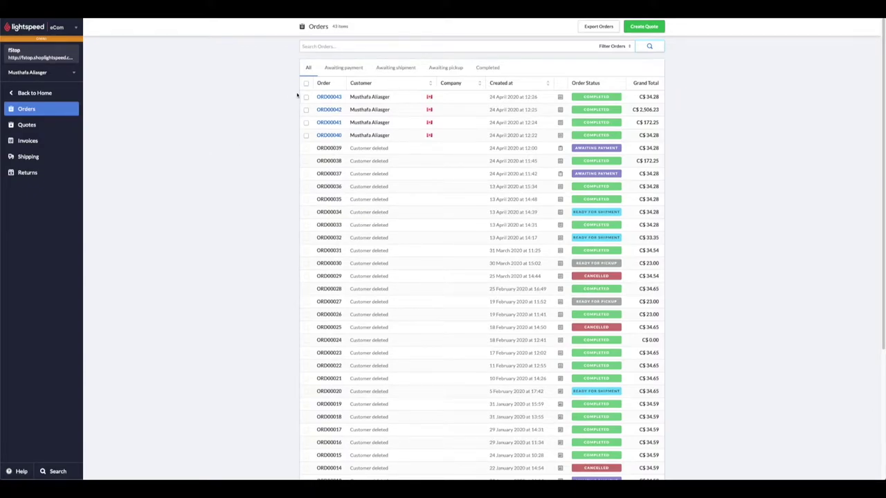
left_click(321, 96)
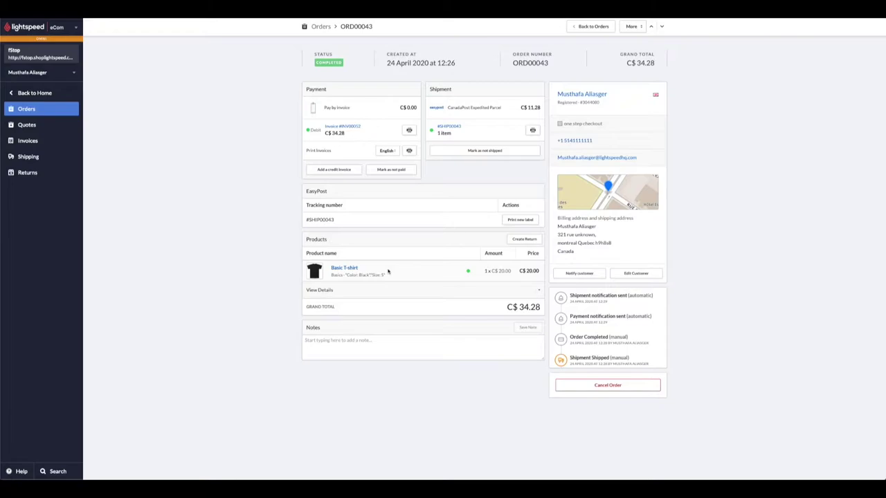
left_click(517, 241)
Start a return for one Basic T-shirt with status New
left_click(517, 241)
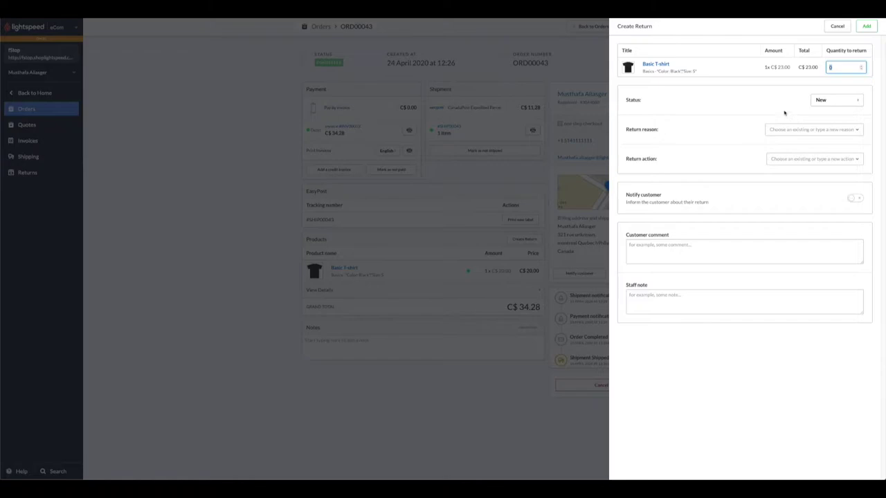
left_click(861, 65)
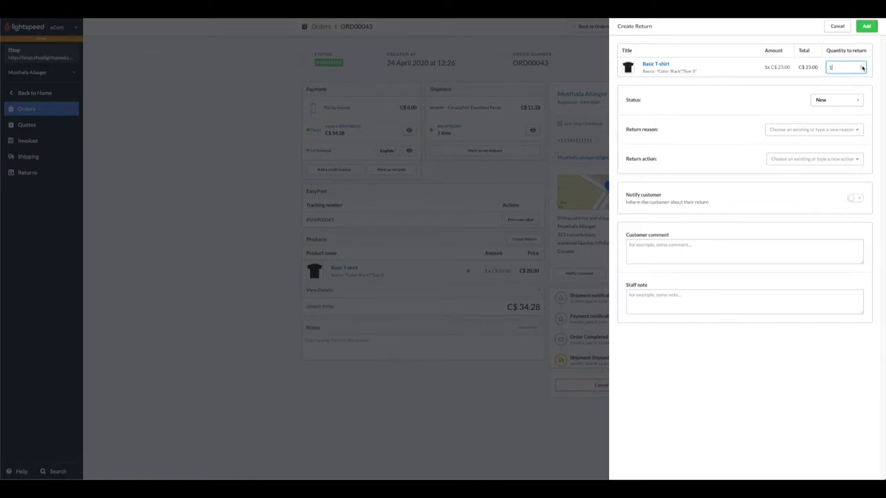
left_click(822, 102)
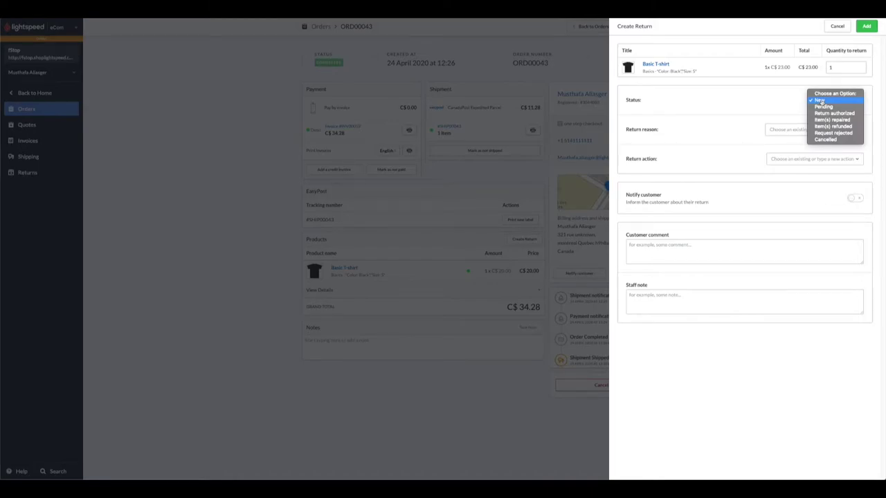
left_click(760, 107)
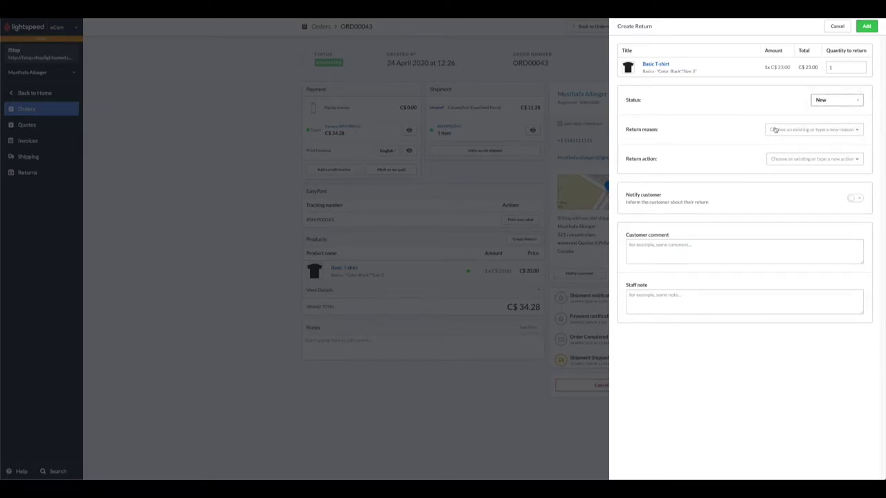
Set return reason Buyers Remorse and action Full Refund, notifying the customer
left_click(775, 129)
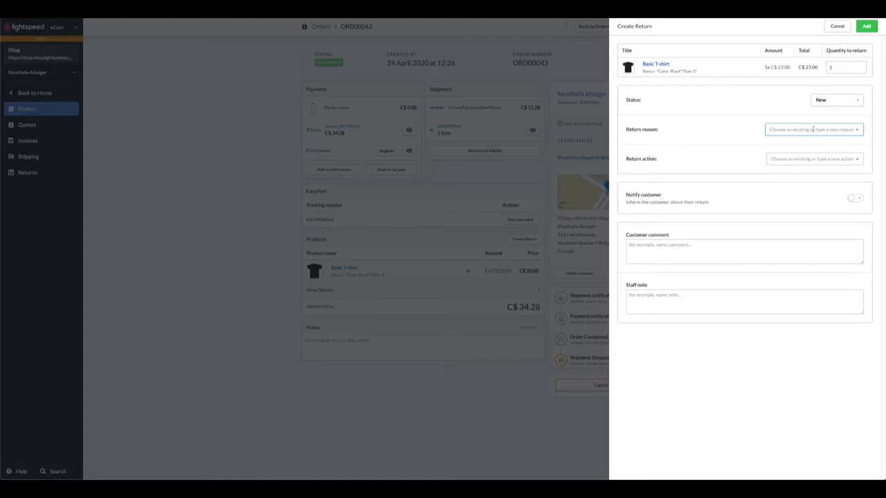
type("Buyers")
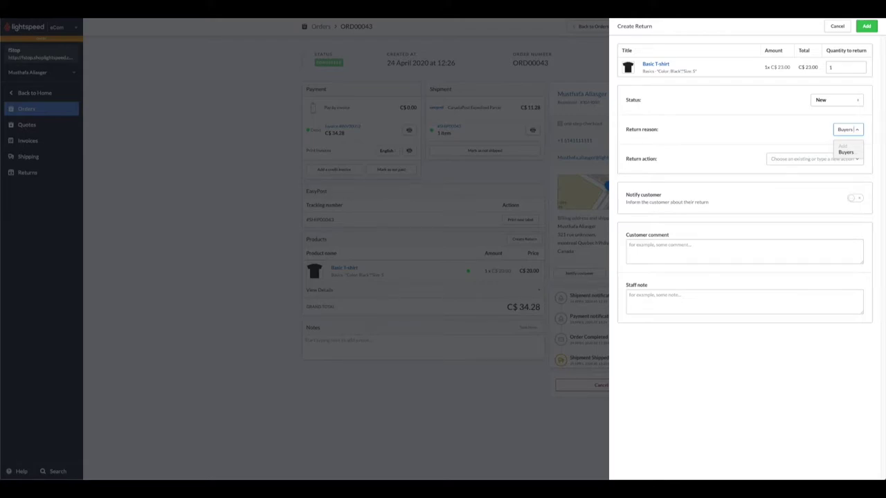
type("Remorse")
key("Return")
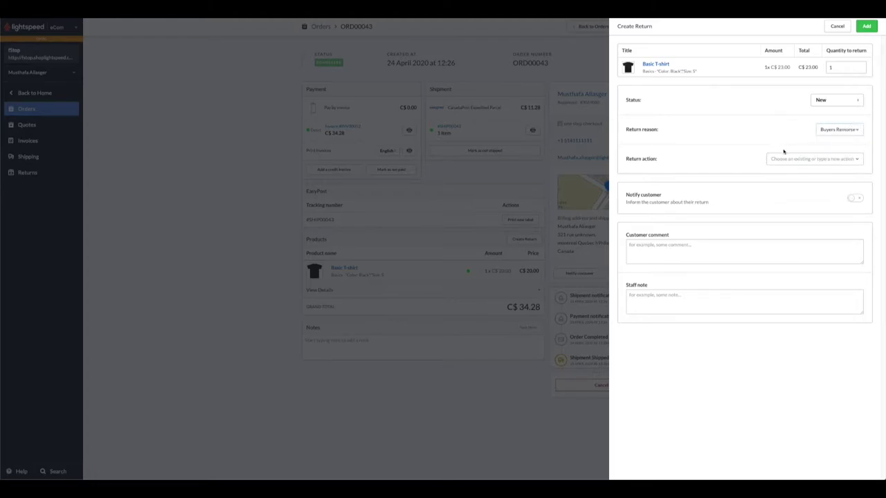
left_click(786, 159)
type("Full")
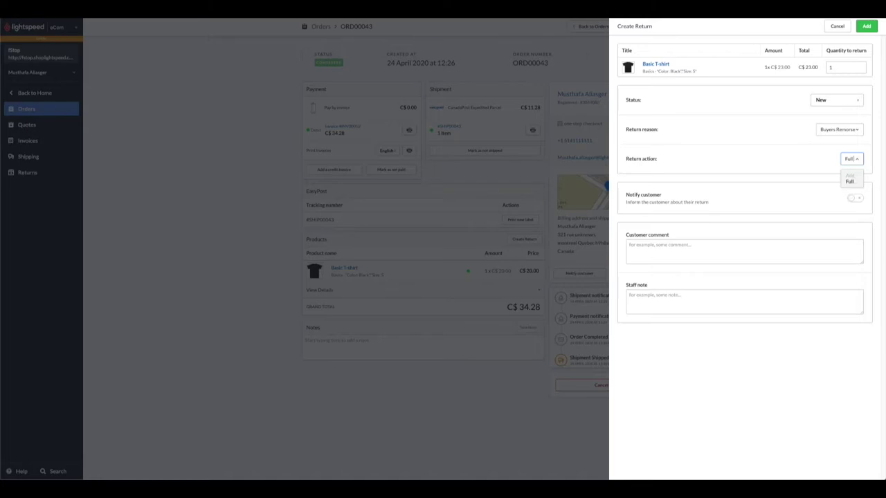
type(" Refund")
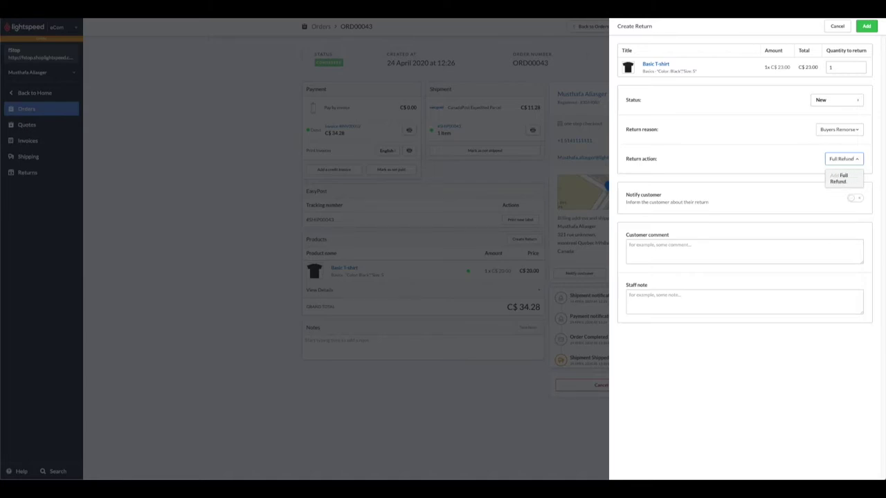
left_click(770, 160)
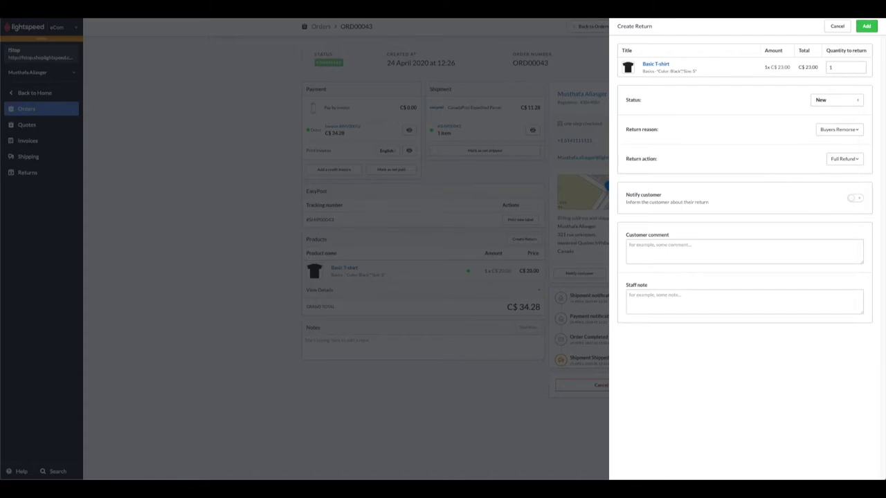
left_click(853, 199)
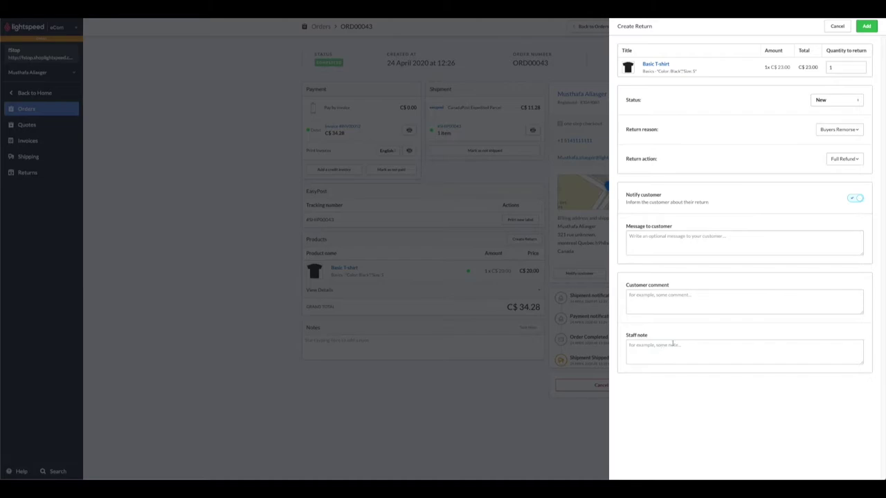
Submit the return for order ORD00043
left_click(869, 26)
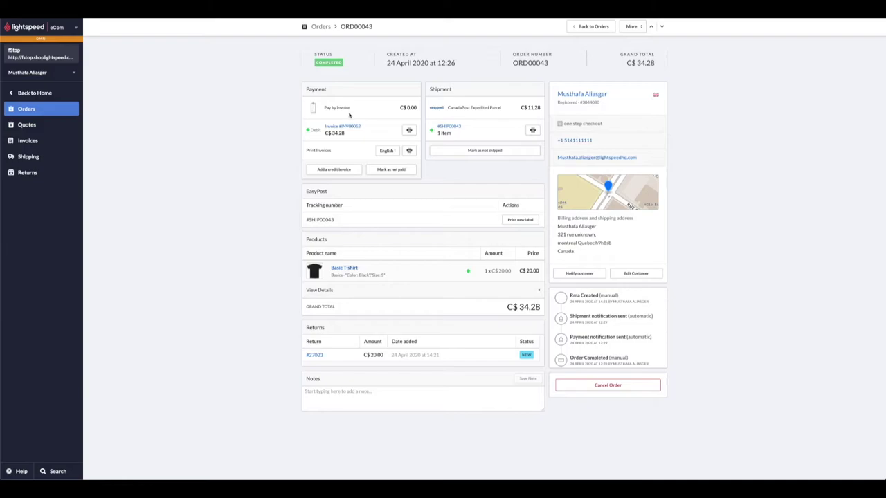
Start a credit invoice for order ORD00043
left_click(337, 172)
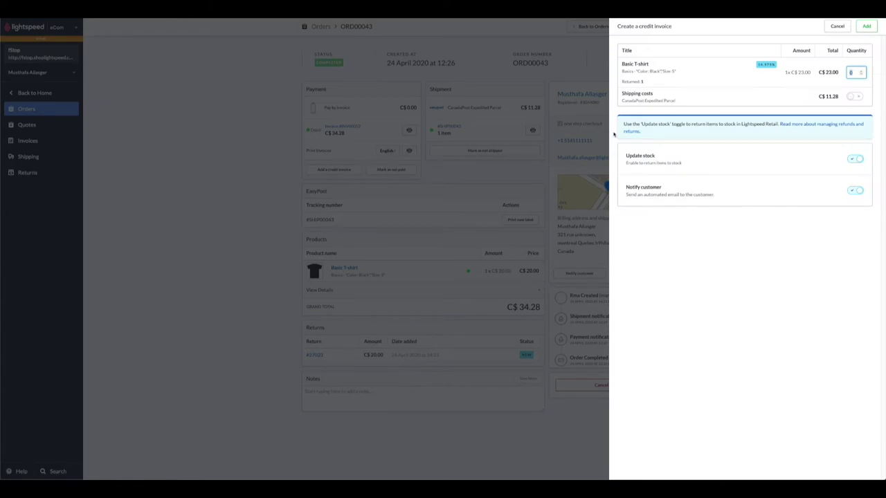
Credit one Basic T-shirt plus shipping, with stock update and customer notification, and submit
left_click(862, 70)
left_click(852, 98)
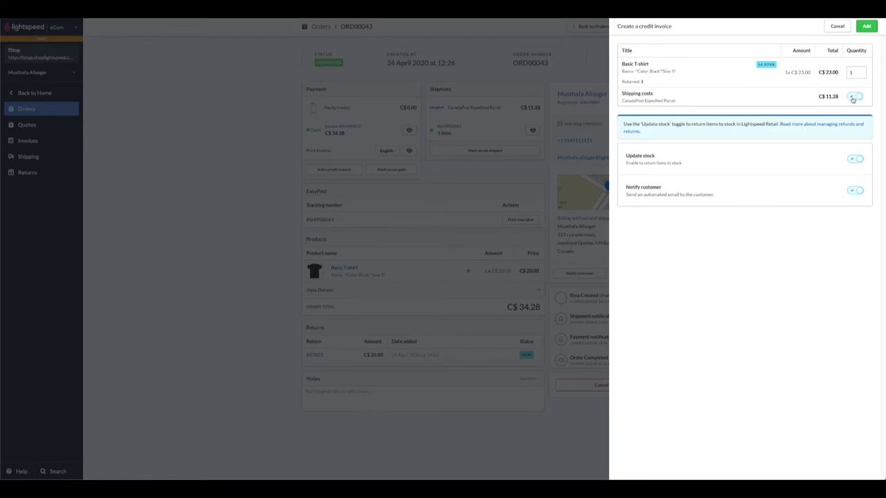
left_click(854, 159)
left_click(851, 187)
left_click(867, 25)
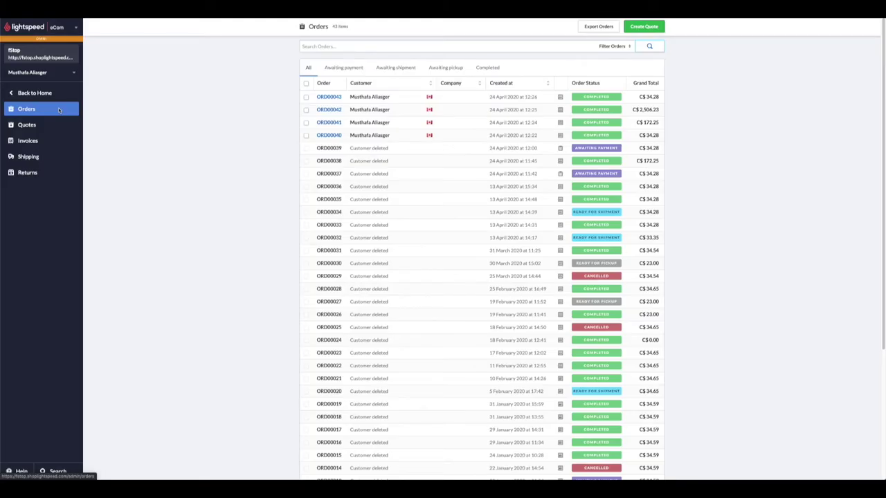
Open completed order ORD00041 from the orders list
left_click(327, 122)
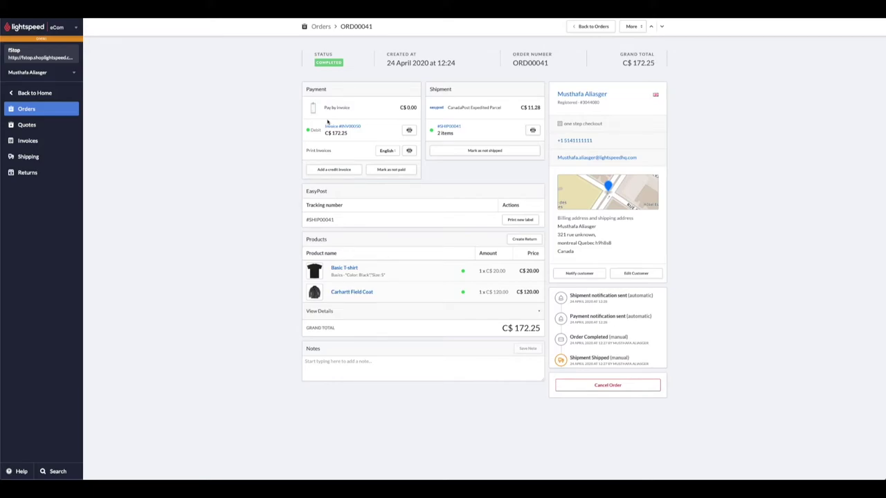
Start a credit invoice for order ORD00041
left_click(327, 171)
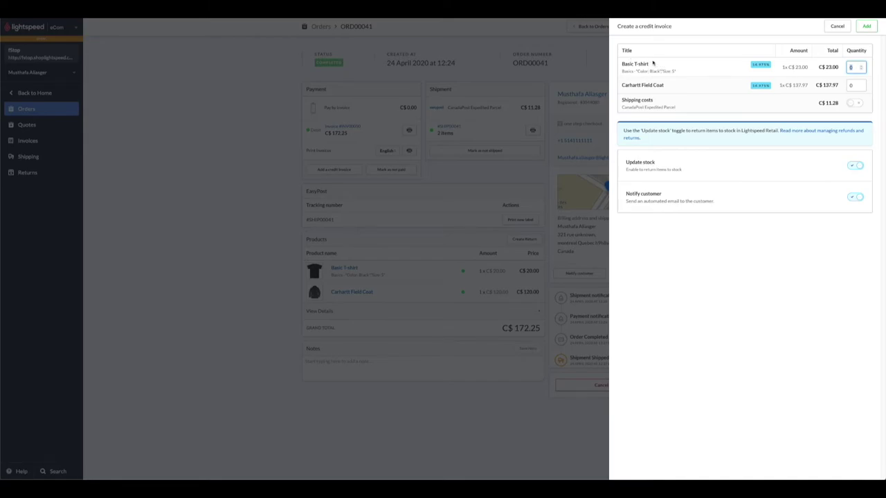
Credit one Basic T-shirt on ORD00041 and submit the C$ -23.00 credit invoice
left_click(862, 66)
left_click(864, 32)
left_click(863, 32)
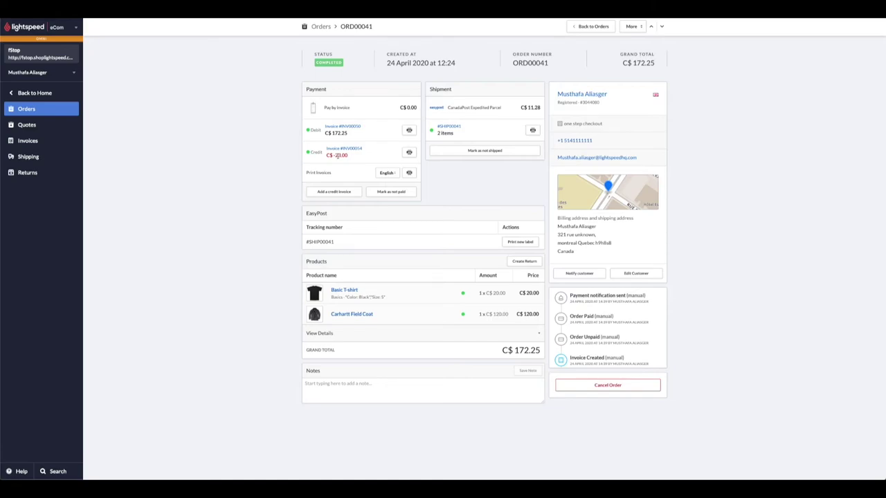
Duplicate order ORD00041 into a new quote via More > Duplicate
left_click(633, 27)
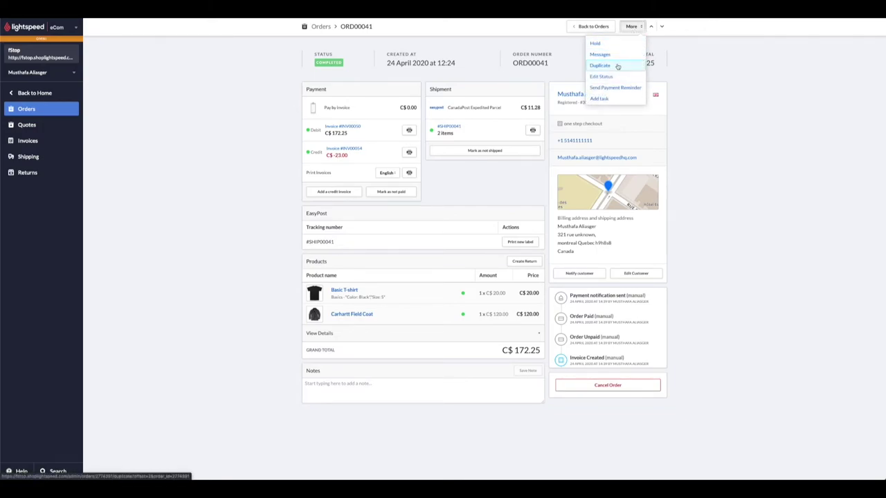
left_click(617, 65)
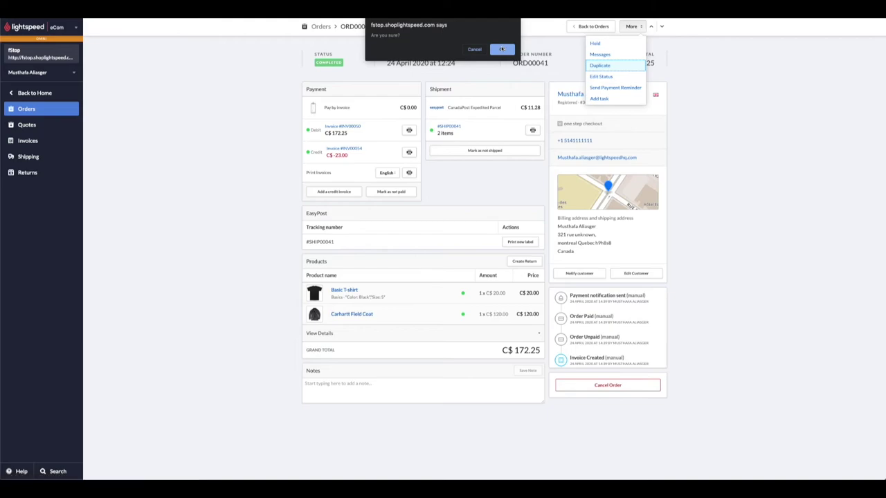
left_click(501, 49)
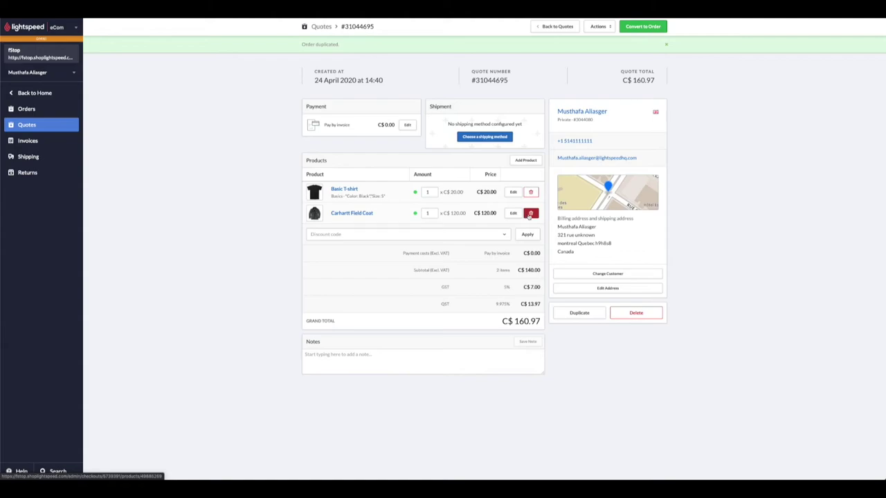
Replace the quote's Carhartt coat and black T-shirt with one Blue size S Basic T-shirt
left_click(530, 214)
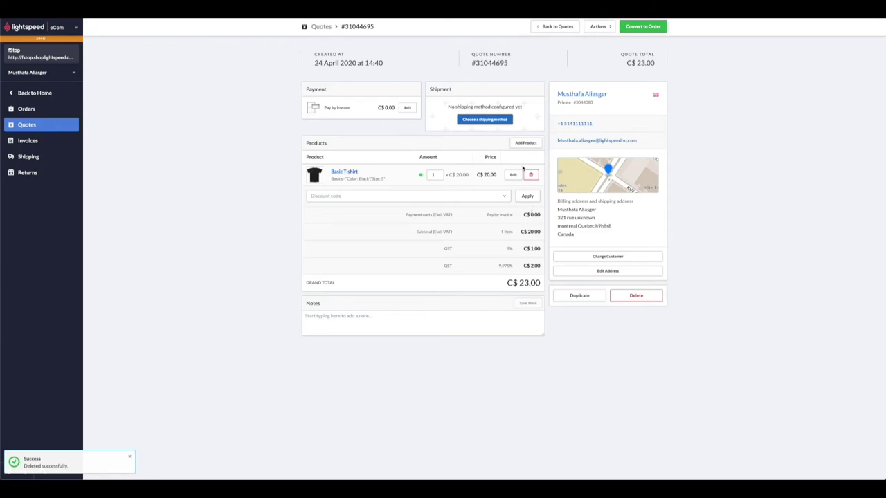
left_click(517, 144)
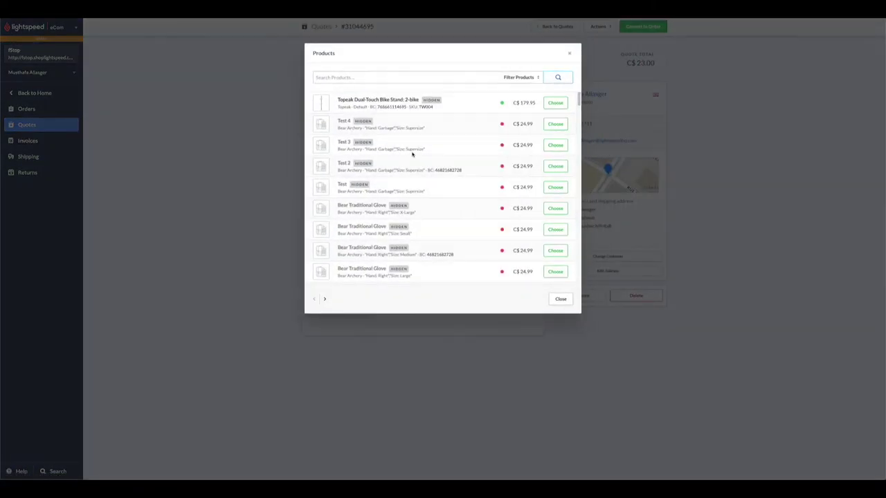
left_click(370, 77)
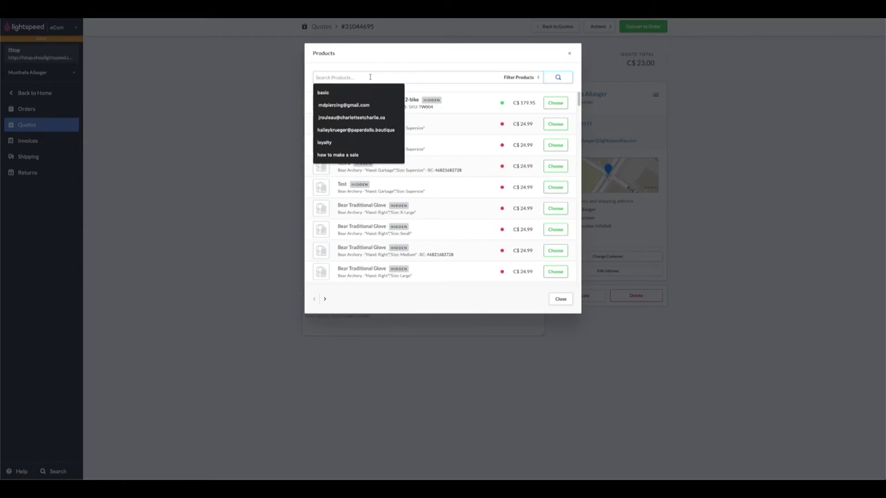
type("Basic")
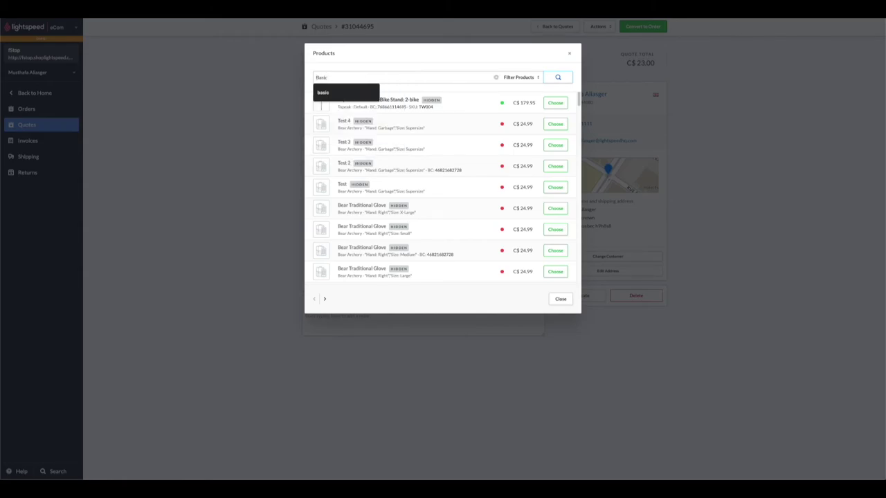
key("Return")
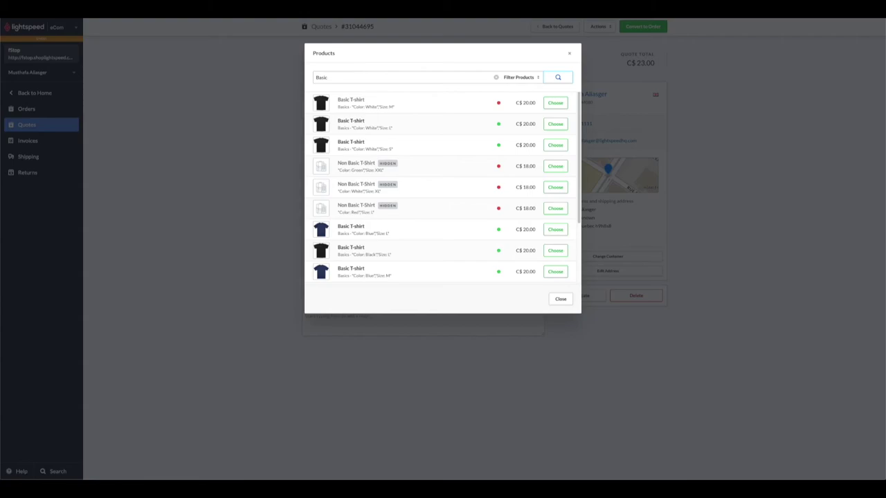
scroll(386, 232, "down", 3)
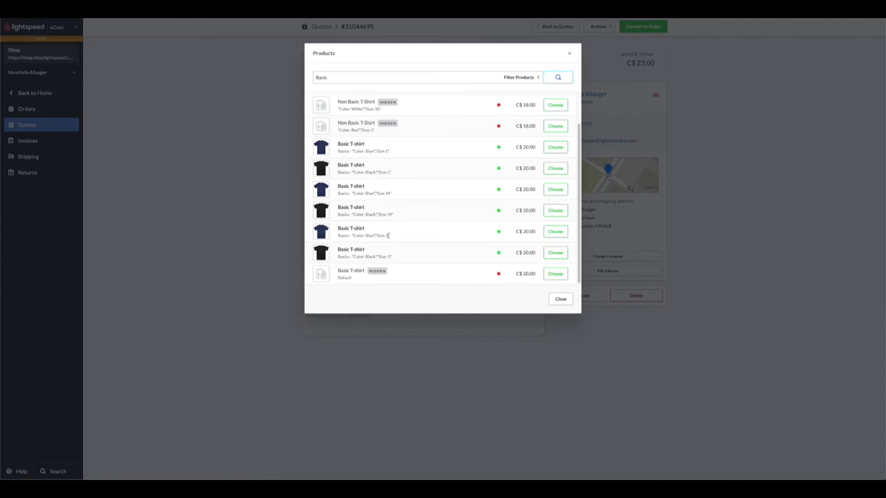
left_click(549, 233)
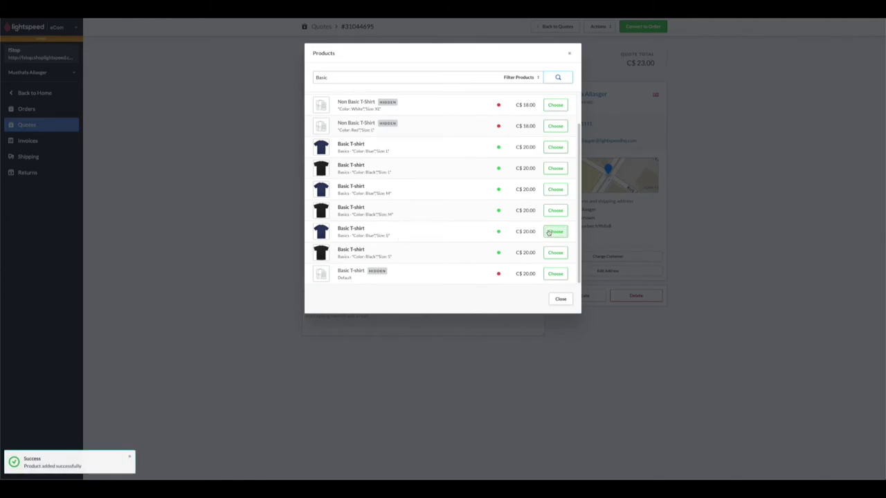
left_click(561, 298)
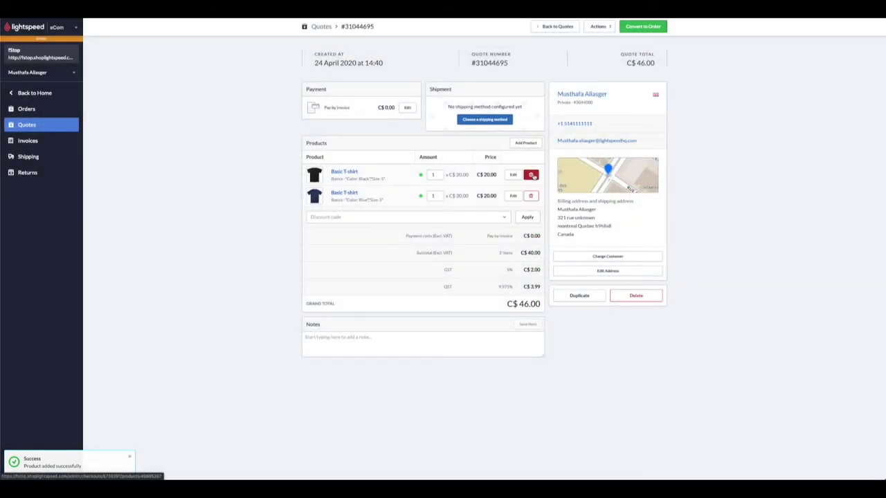
left_click(532, 175)
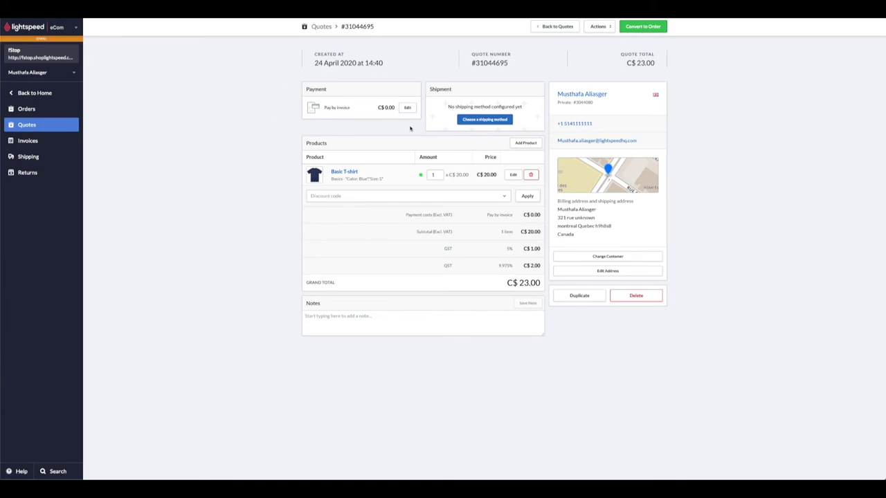
Set the quote's shipping to CanadaPost Expedited Parcel at C$11.28
left_click(471, 119)
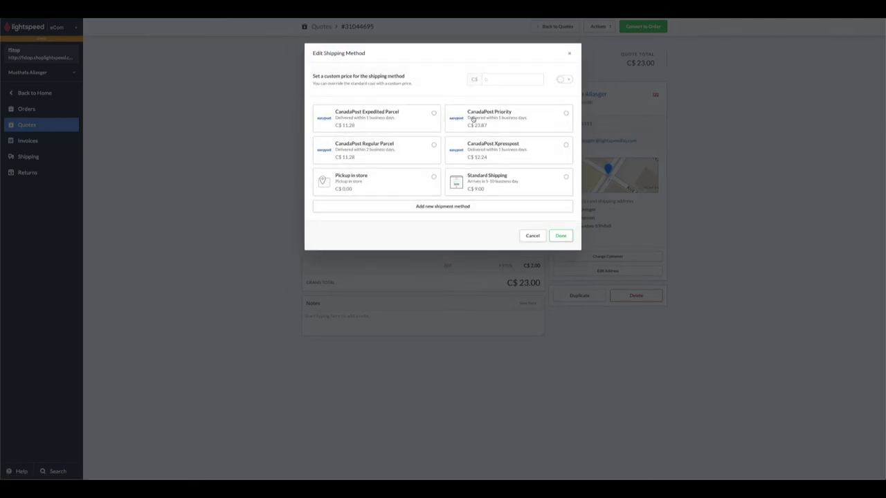
left_click(422, 122)
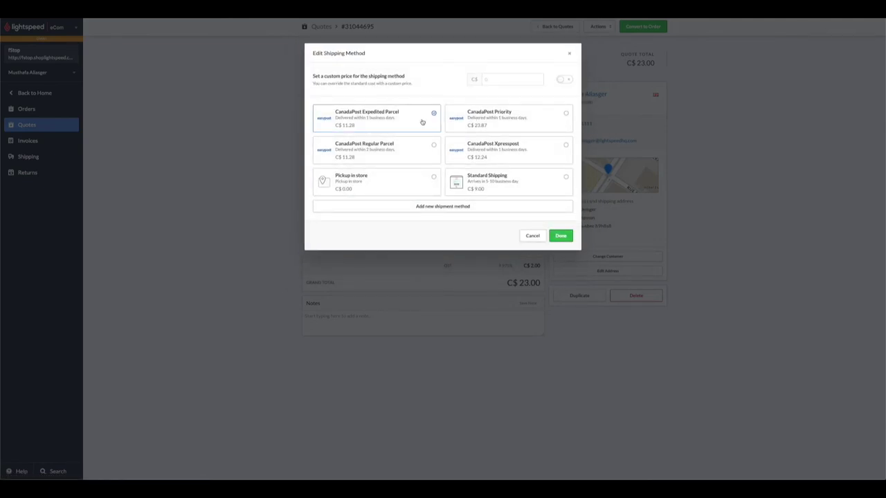
left_click(557, 237)
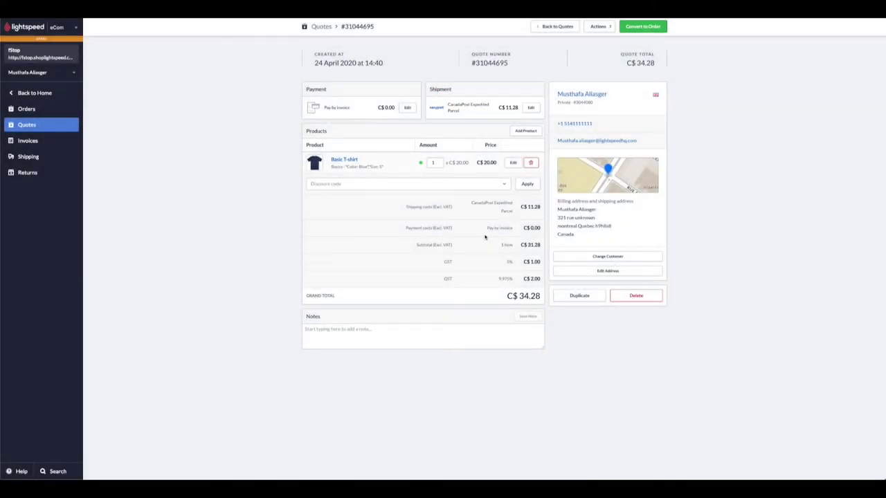
Convert quote #31044695 into an order with customer notification left on
left_click(642, 26)
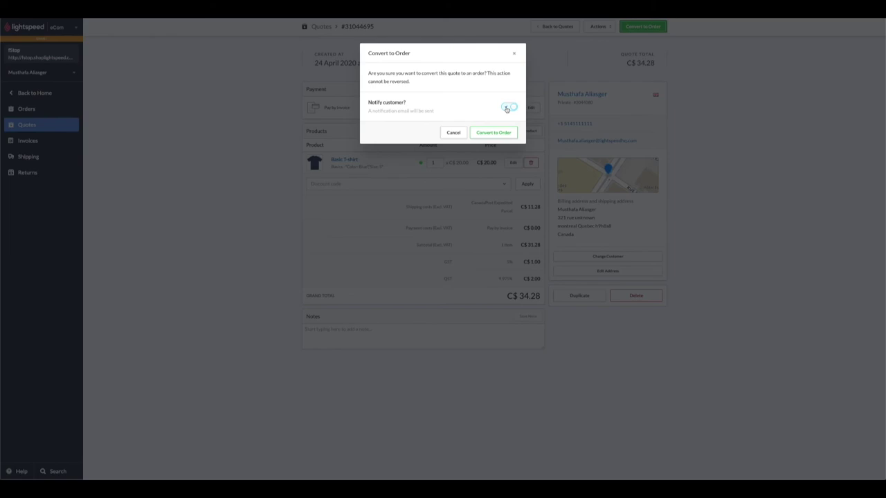
left_click(496, 135)
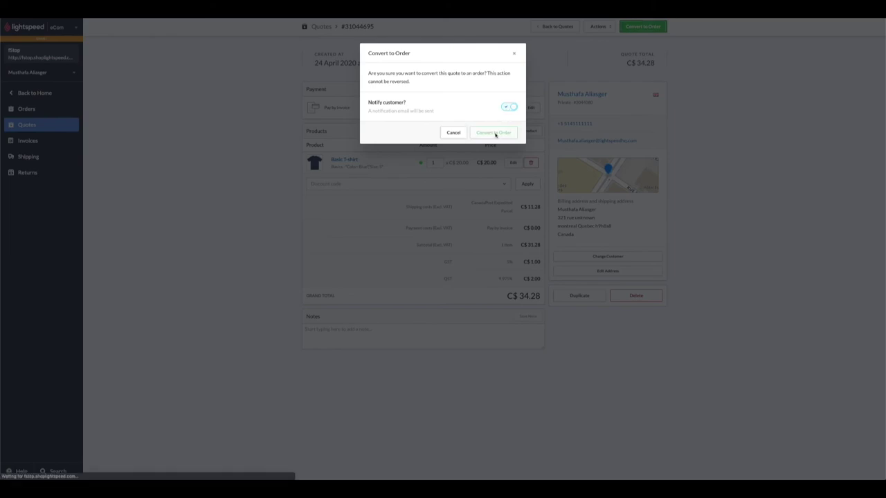